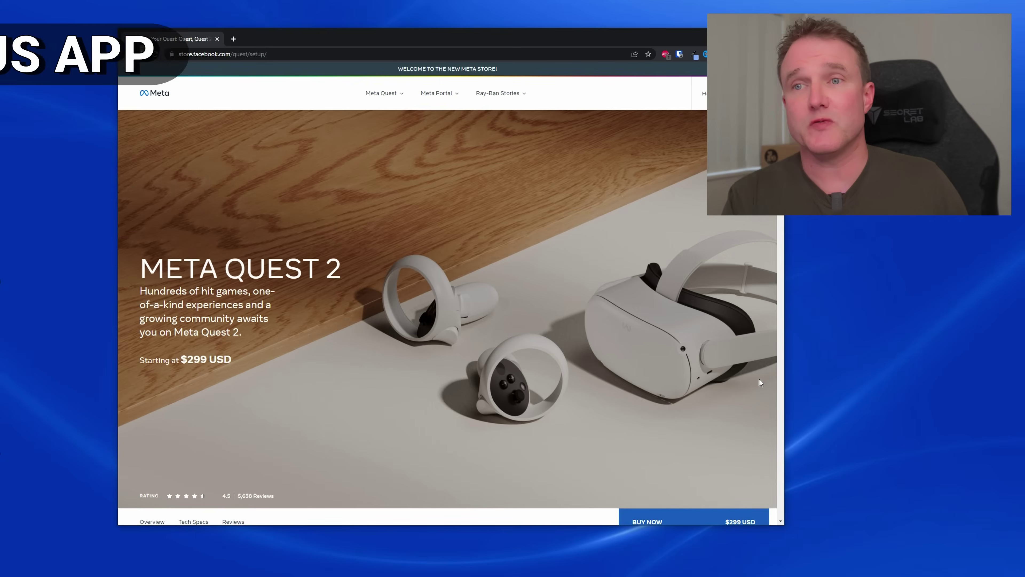
Download OculusSetup.exe from the Air Link and Link Cable section's DOWNLOAD SOFTWARE link.
scroll(756, 380, "down", 10)
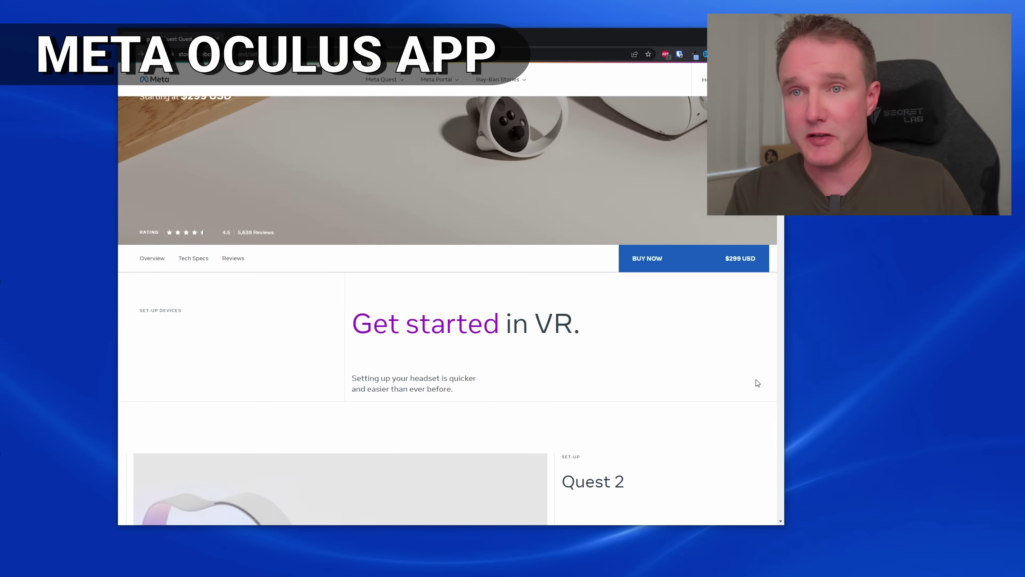
scroll(724, 368, "down", 1)
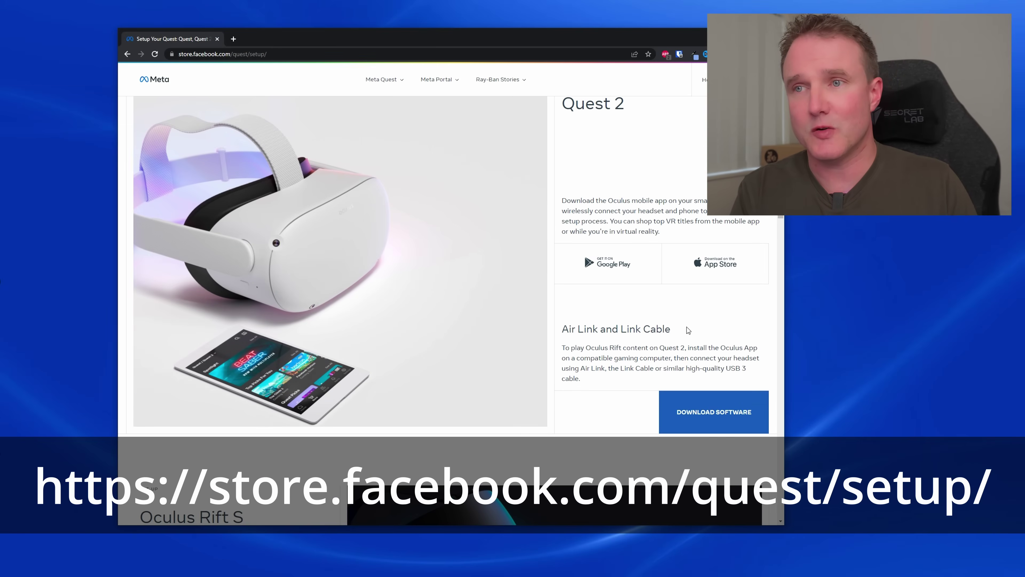
left_click_drag(687, 327, 559, 333)
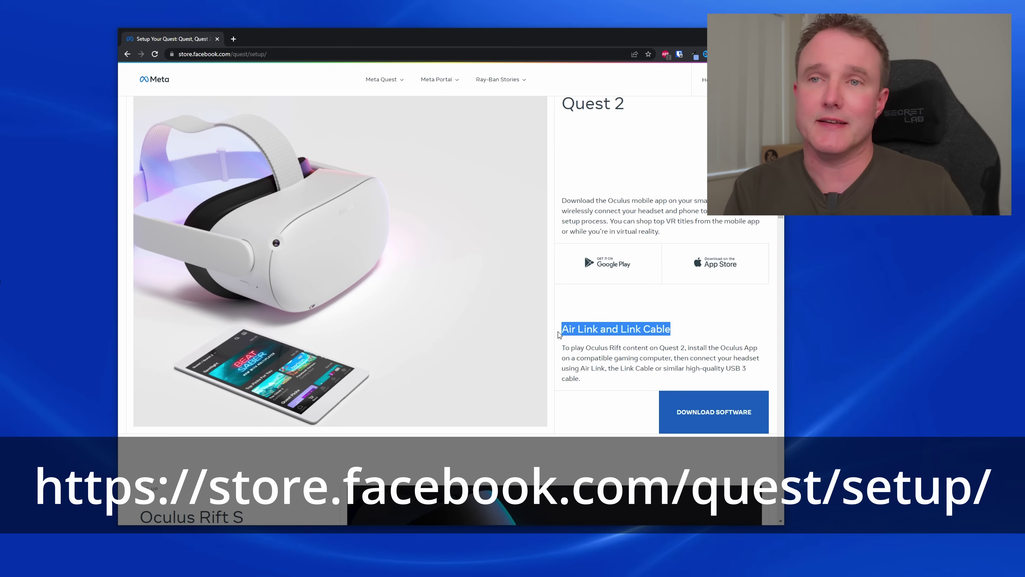
left_click(694, 408)
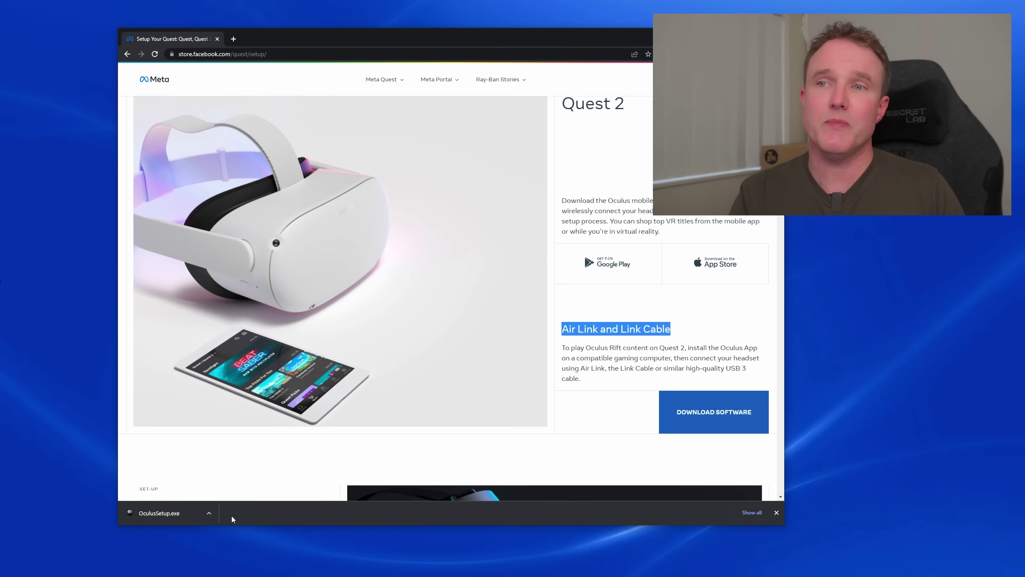
Run OculusSetup.exe, accept the terms, and install the Oculus software to C:\Program Files\Oculus\.
left_click(180, 513)
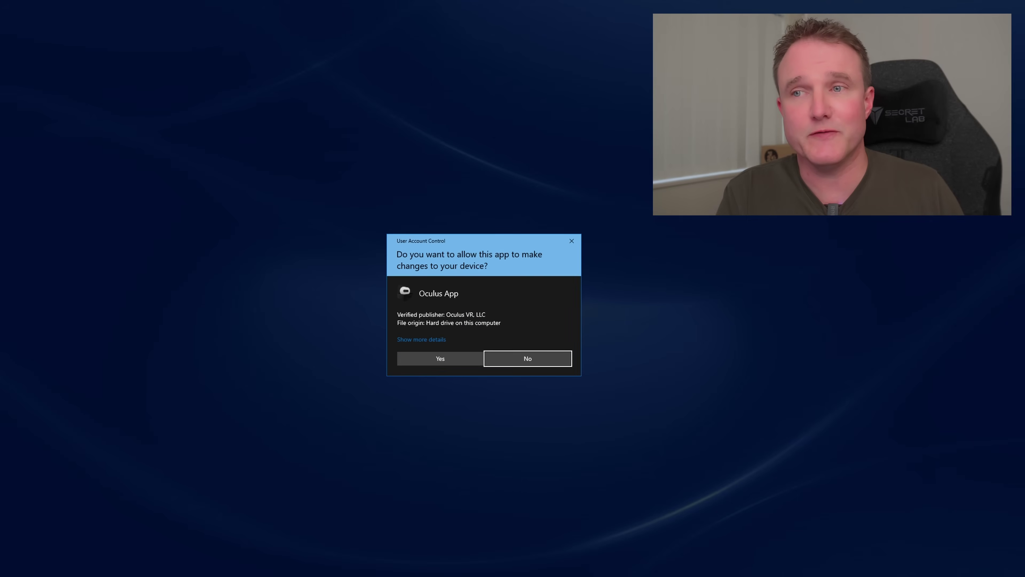
left_click(440, 359)
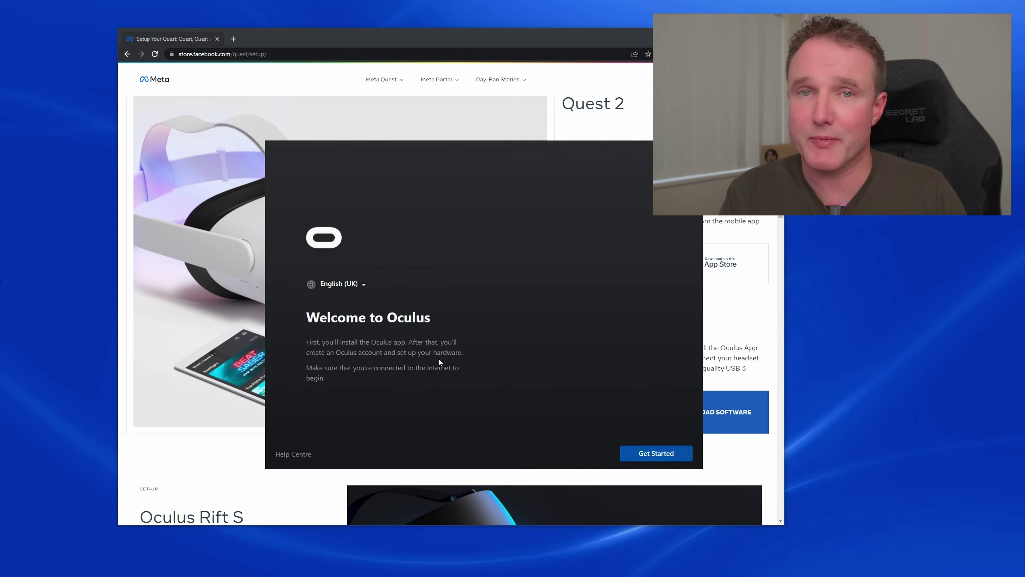
left_click(646, 452)
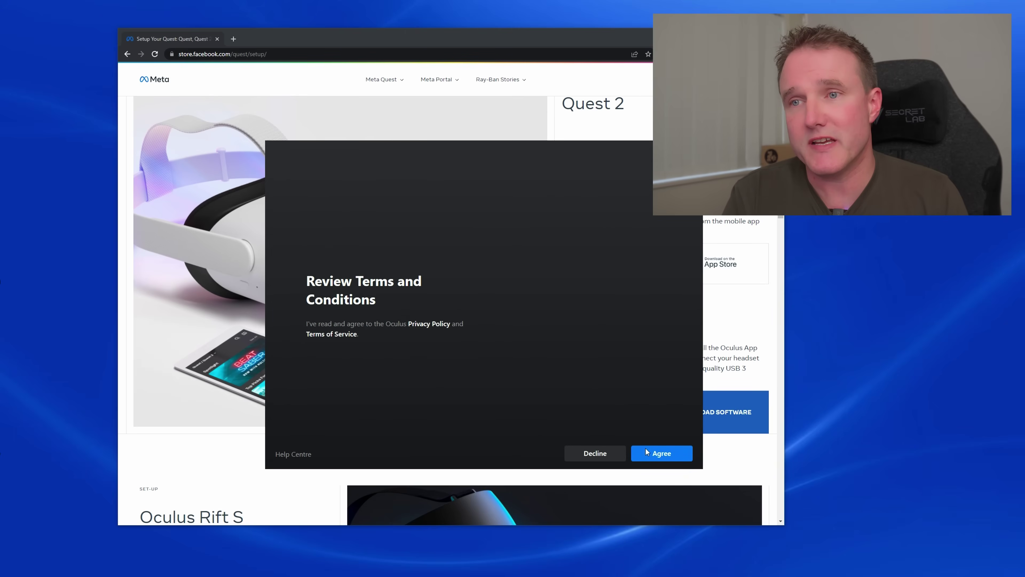
left_click(646, 451)
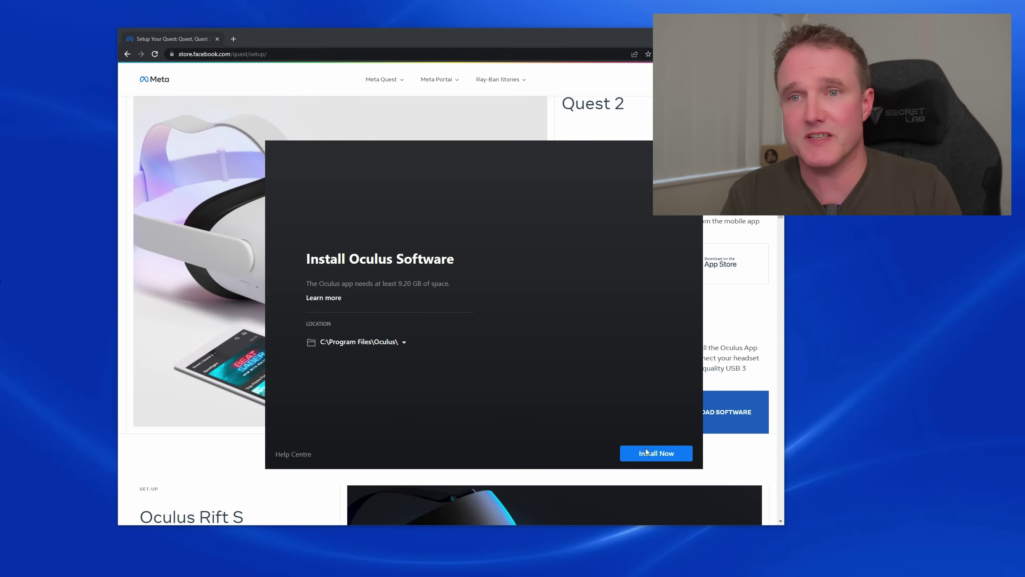
left_click(656, 453)
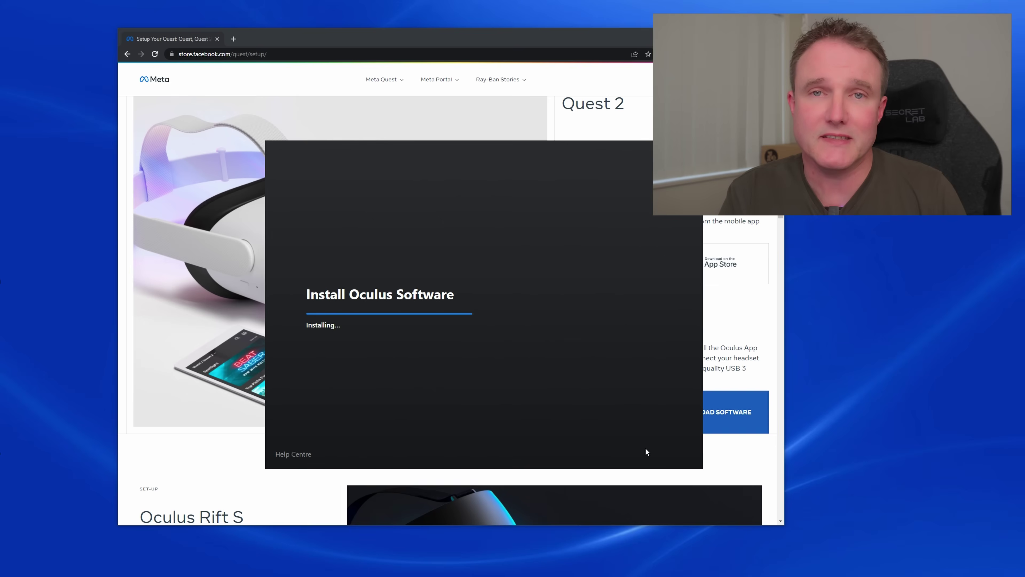
left_click(645, 447)
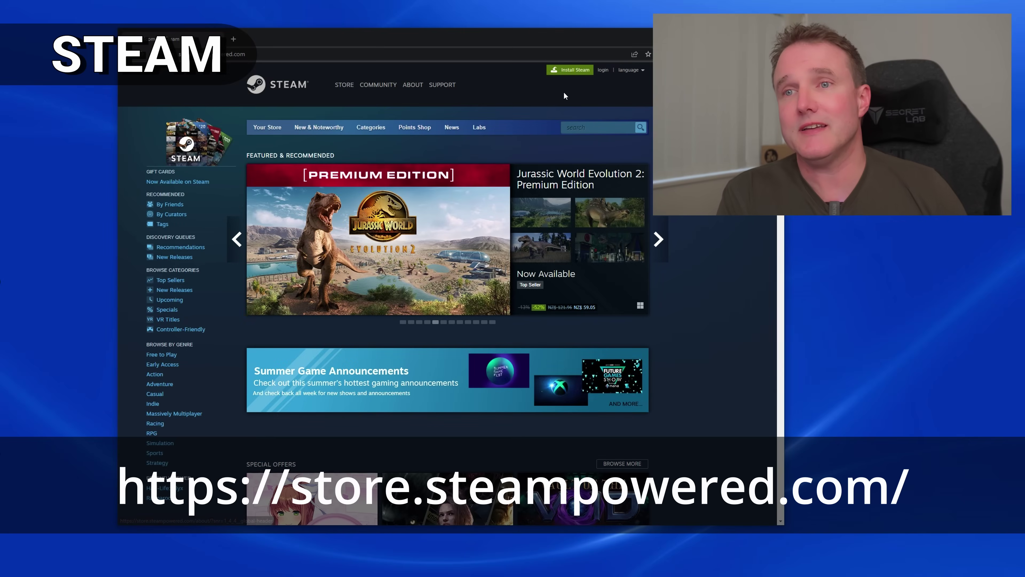
Download SteamSetup.exe from the Steam download page and run it with administrator approval.
left_click(567, 72)
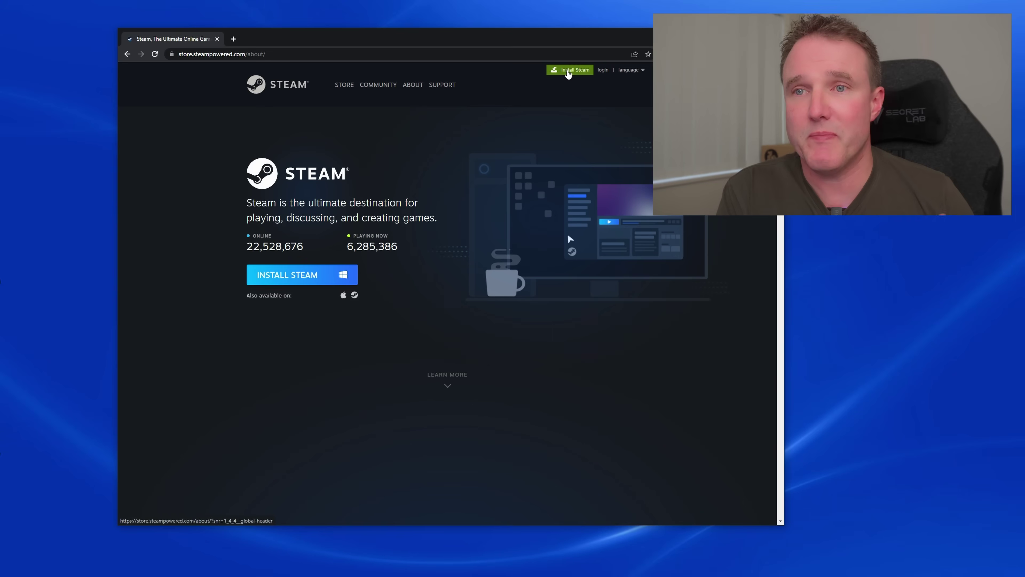
left_click(296, 278)
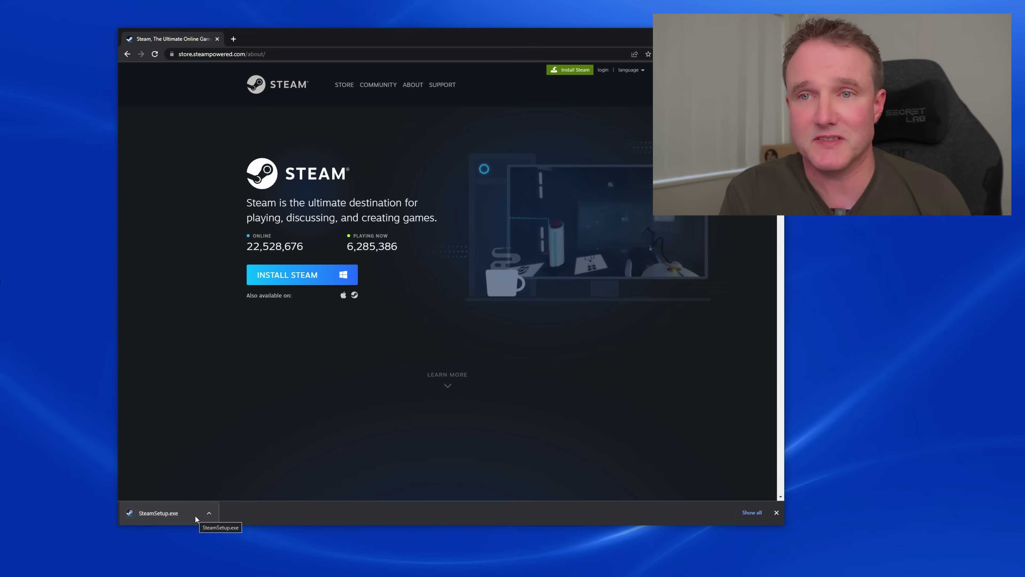
left_click(195, 515)
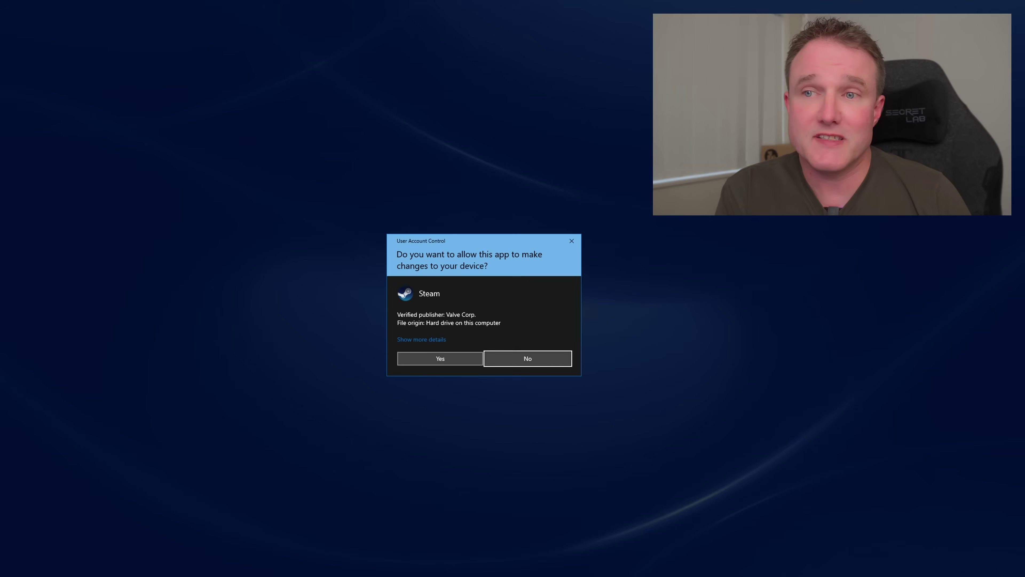
left_click(454, 355)
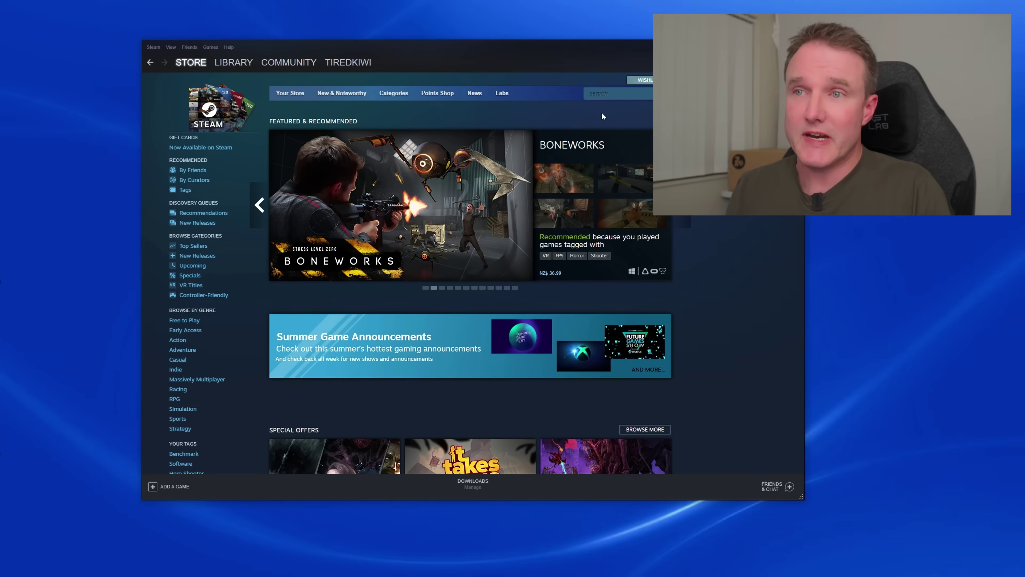
Find SteamVR Performance Test with a 'steamvr' search, get it free, and run it.
left_click(601, 94)
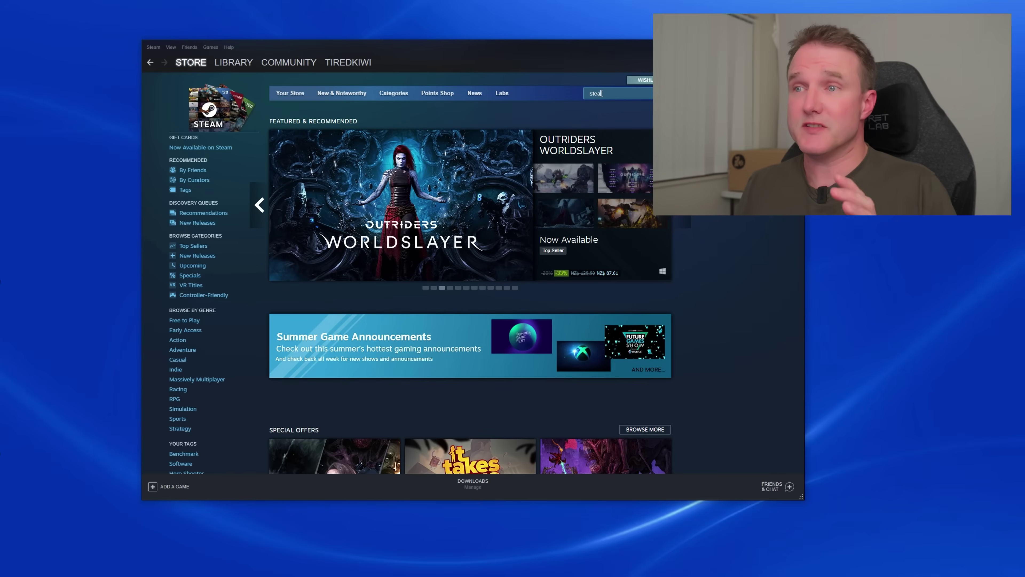
type("steamvr")
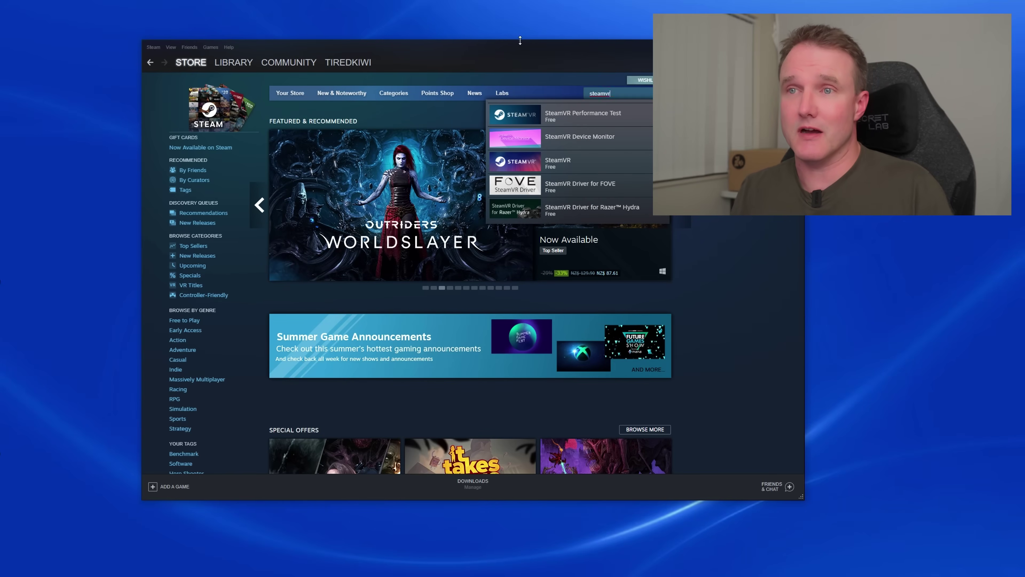
left_click(533, 116)
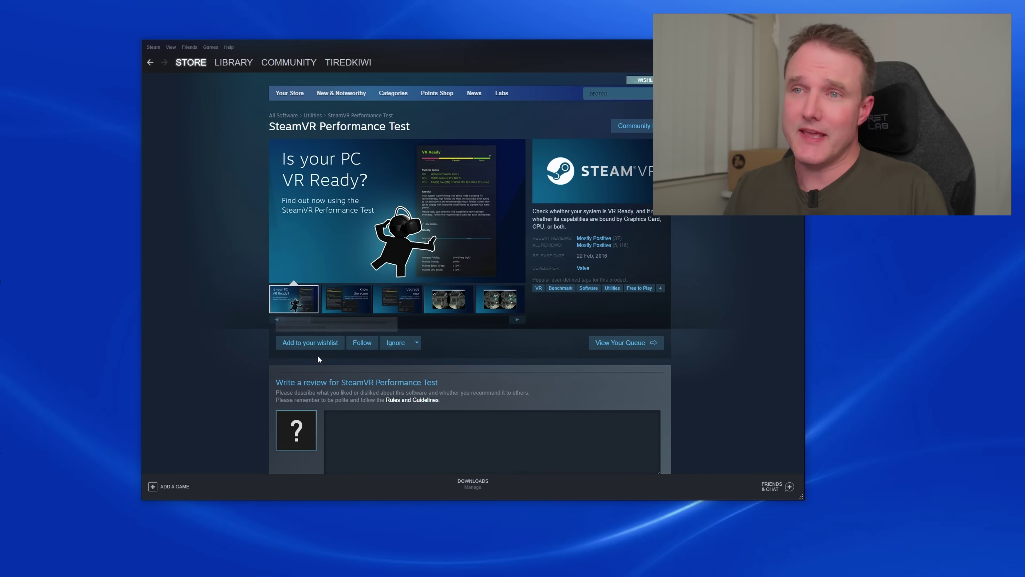
scroll(349, 364, "down", 5)
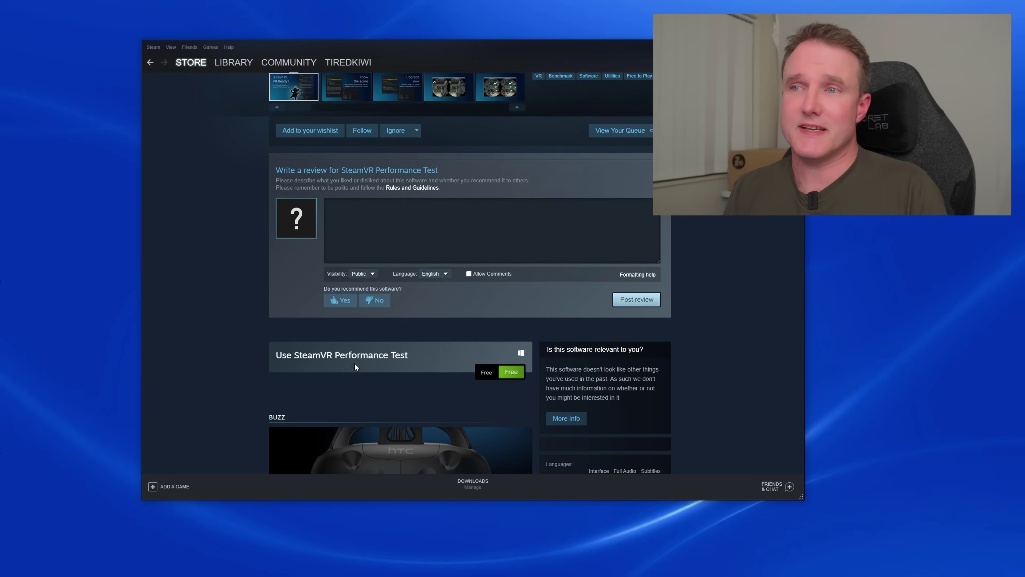
left_click(513, 366)
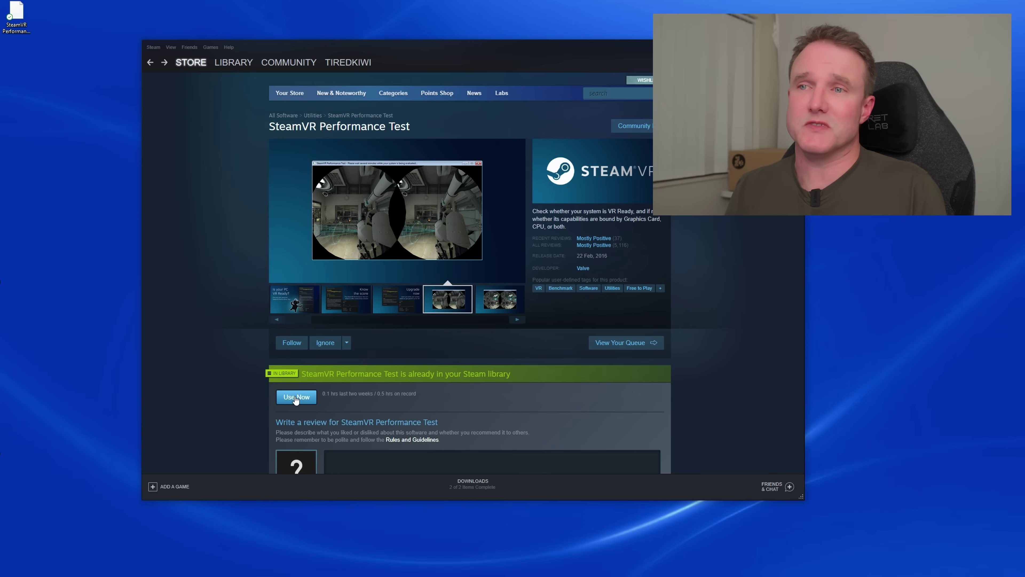
left_click(296, 397)
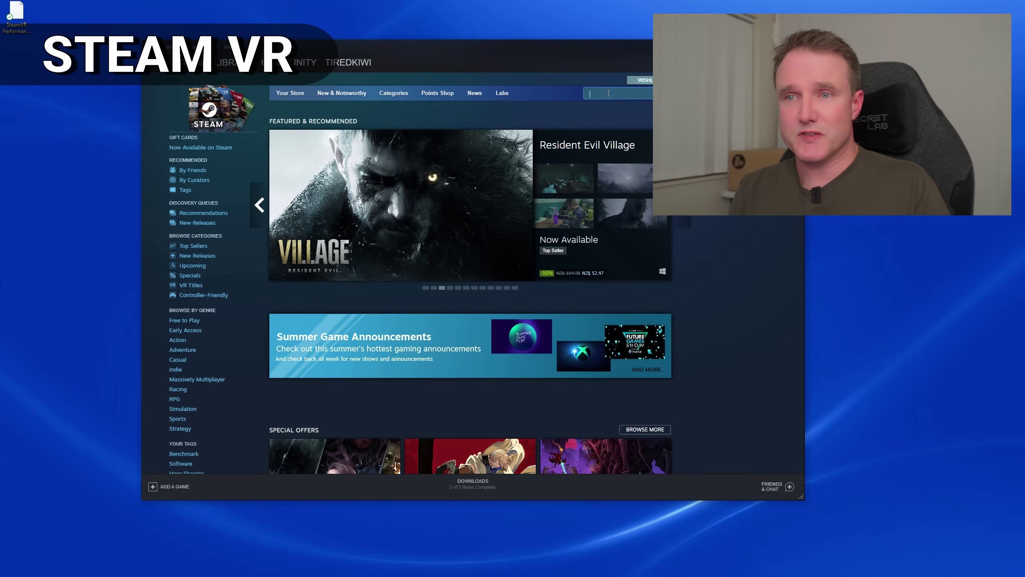
Open SteamVR's store page from a 'steamvr' search and install it with a desktop shortcut.
type("amvr")
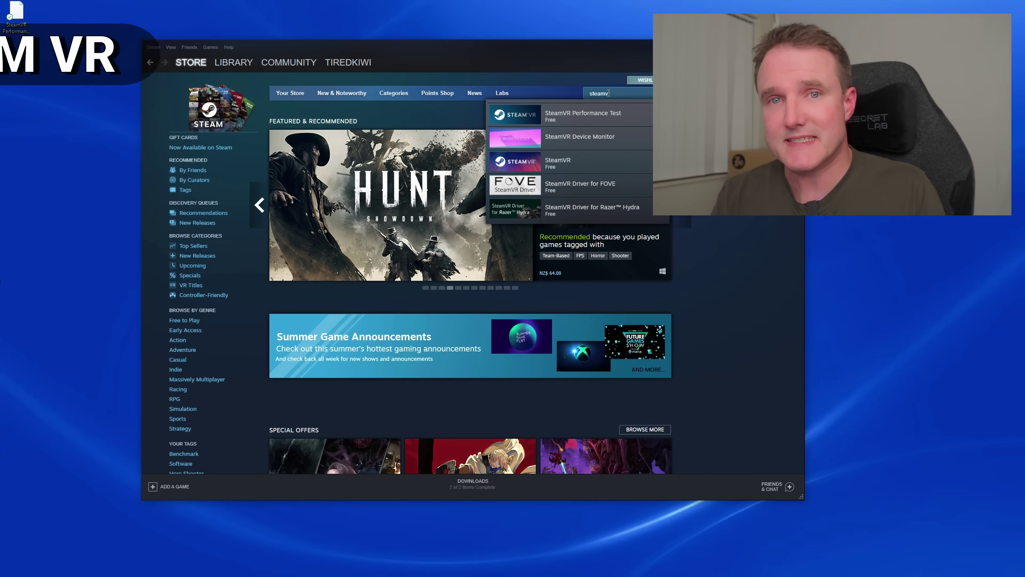
left_click(526, 161)
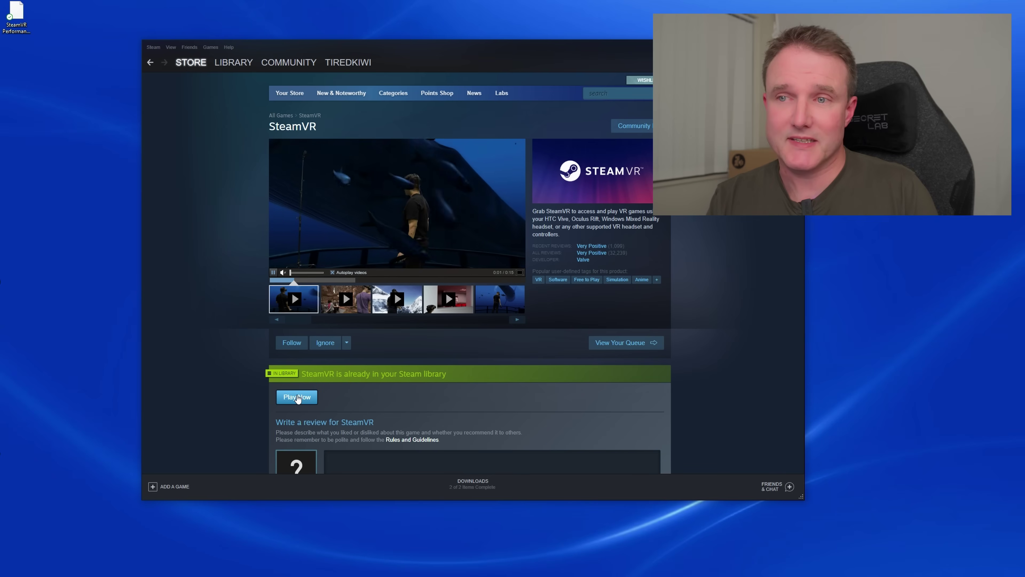
left_click(297, 397)
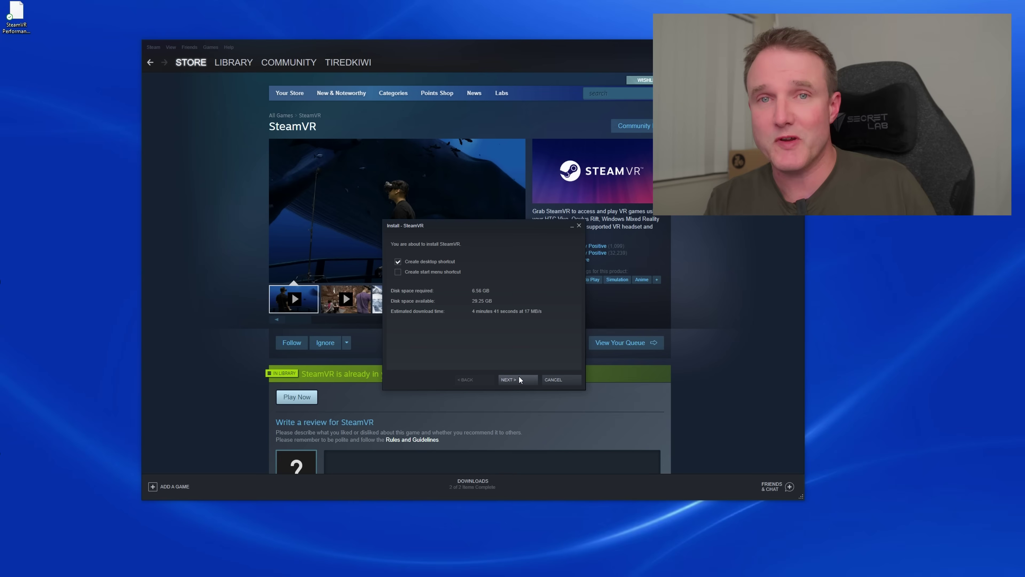
left_click(520, 380)
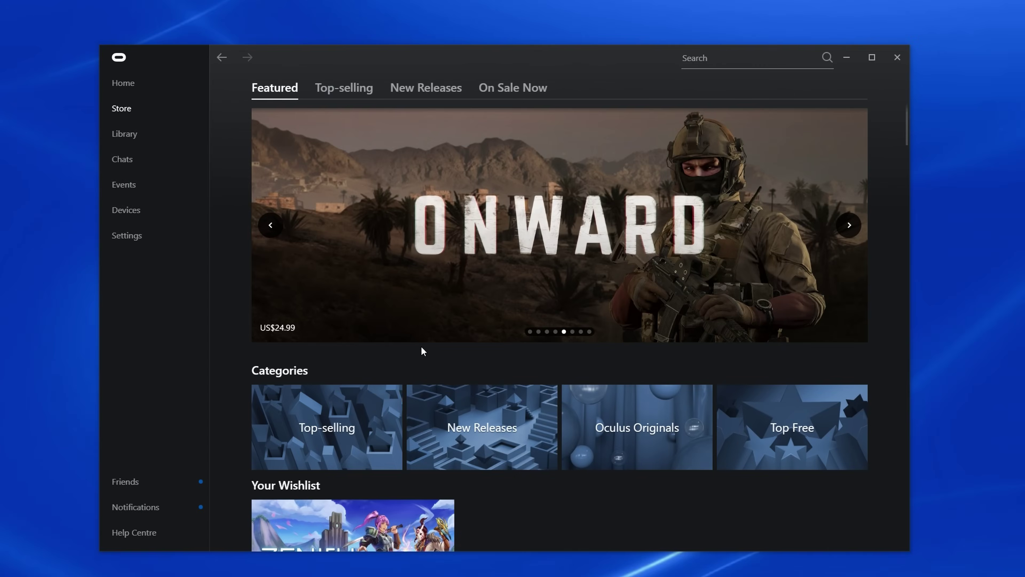
Compare Steam's VR Titles with the Oculus Store's Top-selling list, then open a VR game's page.
scroll(420, 345, "down", 8)
scroll(421, 347, "down", 15)
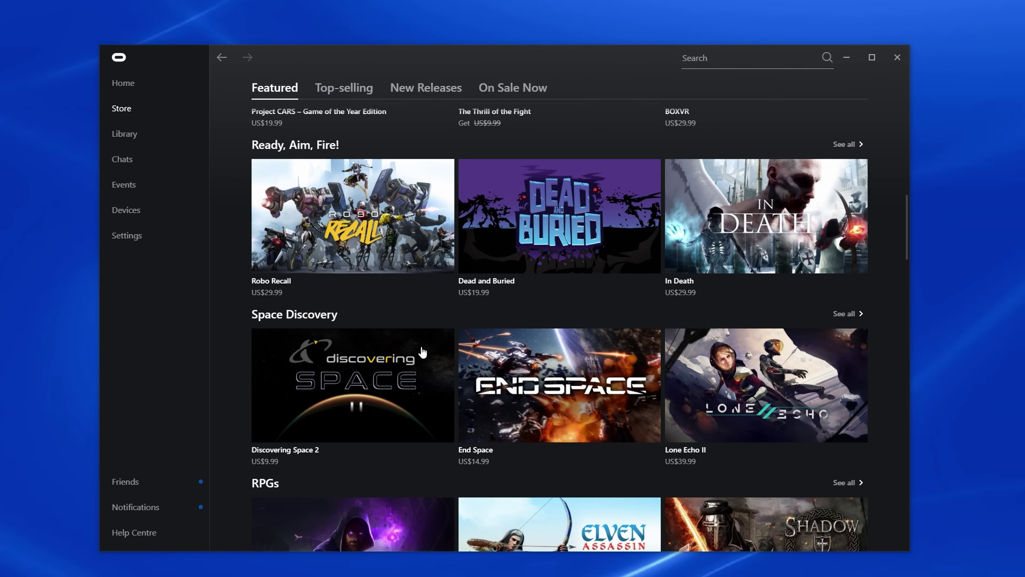
scroll(422, 352, "down", 10)
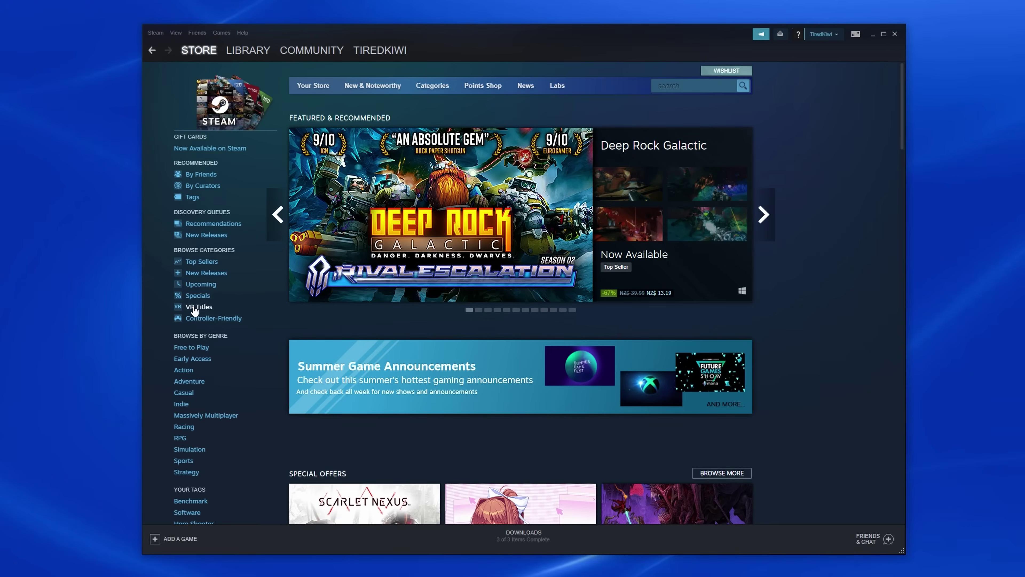
left_click(198, 307)
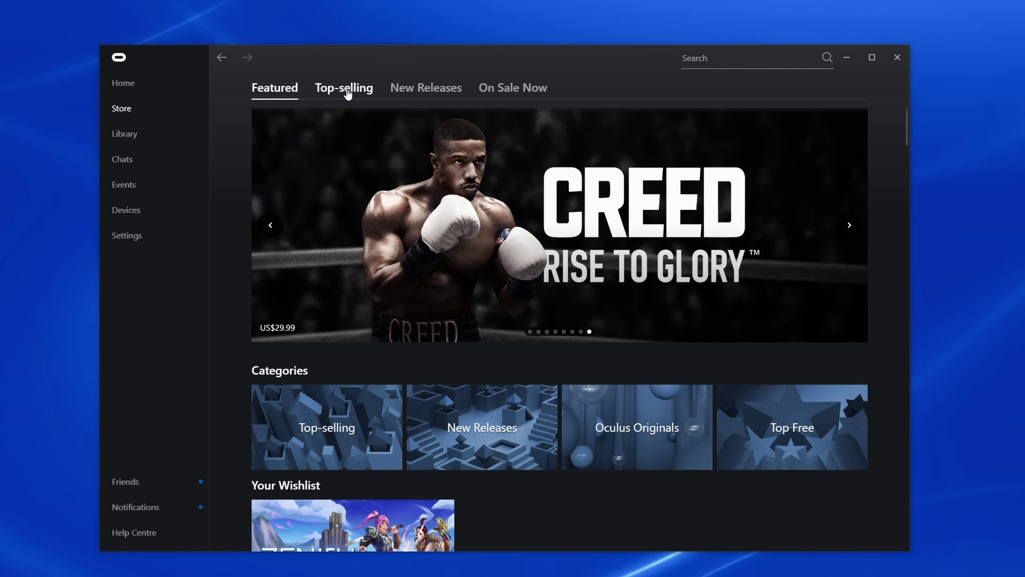
left_click(347, 94)
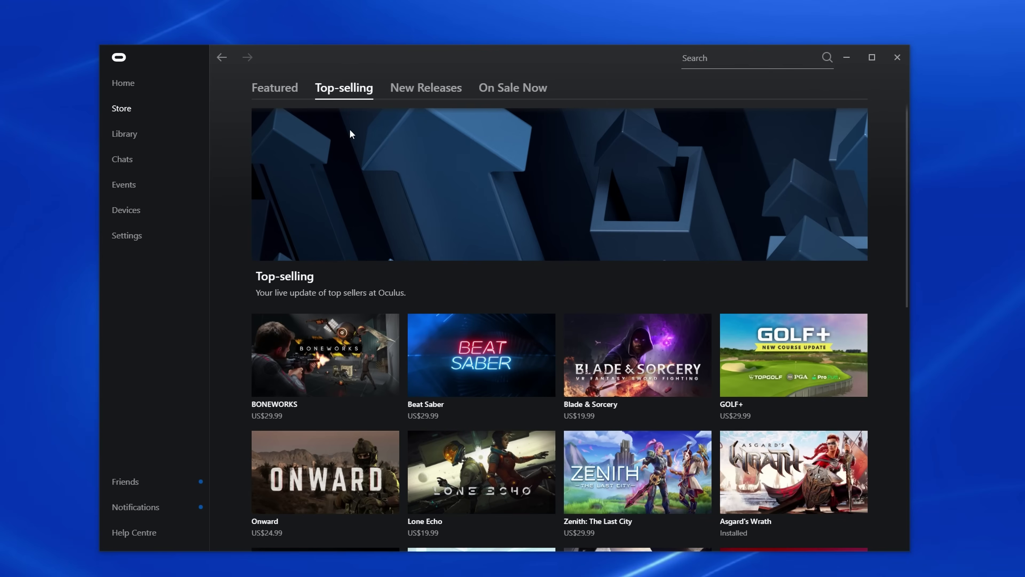
scroll(405, 325, "down", 3)
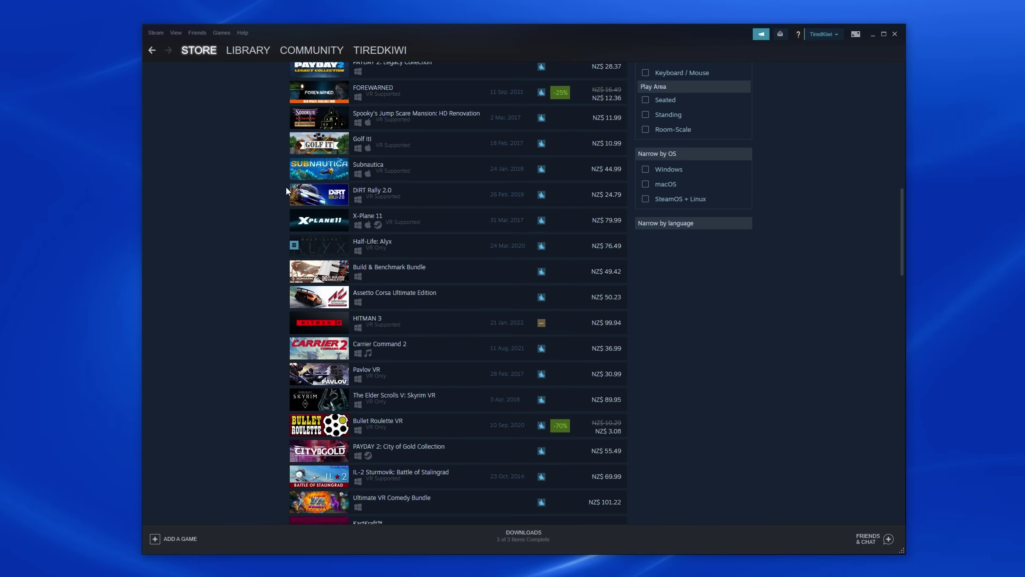
left_click(499, 348)
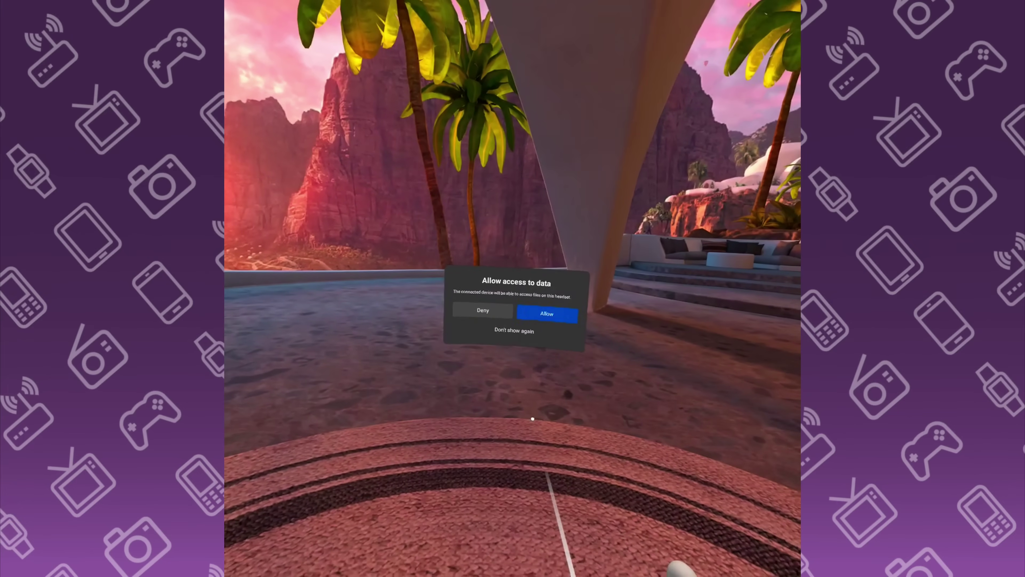
Deny headset data access, enable Oculus Link, and show the Library from the Dash bar.
left_click(484, 300)
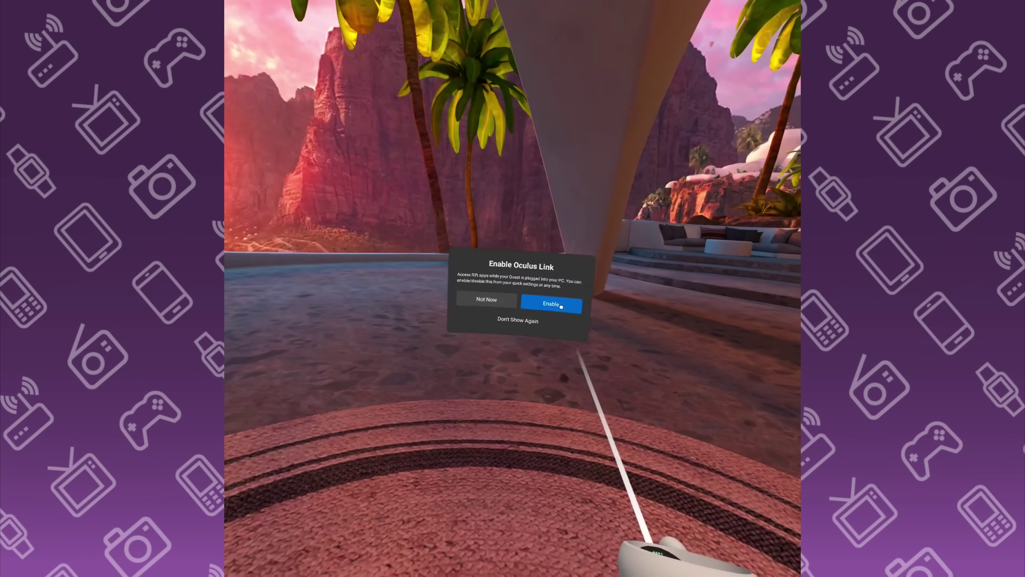
left_click(563, 305)
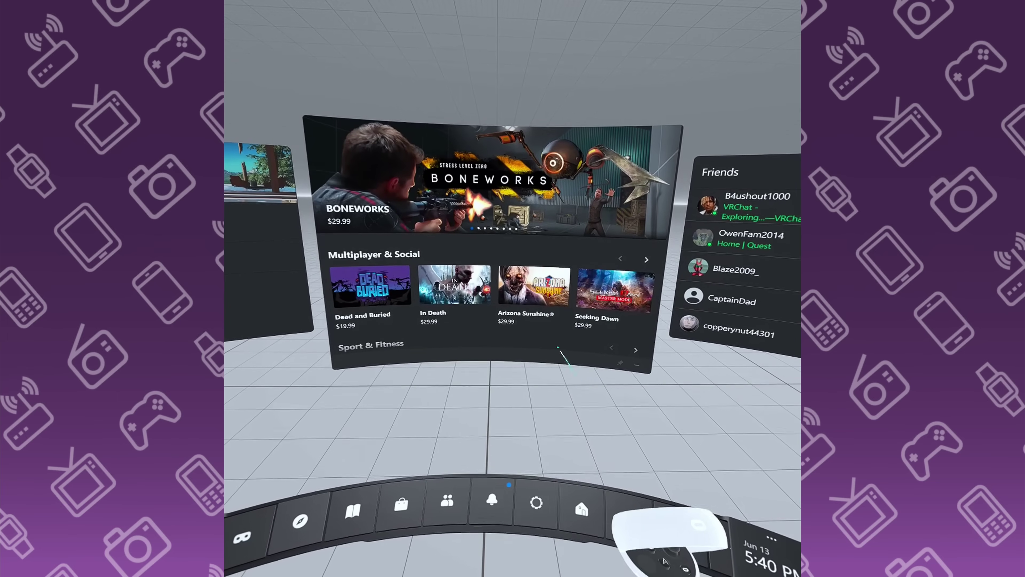
scroll(549, 295, "down", 10)
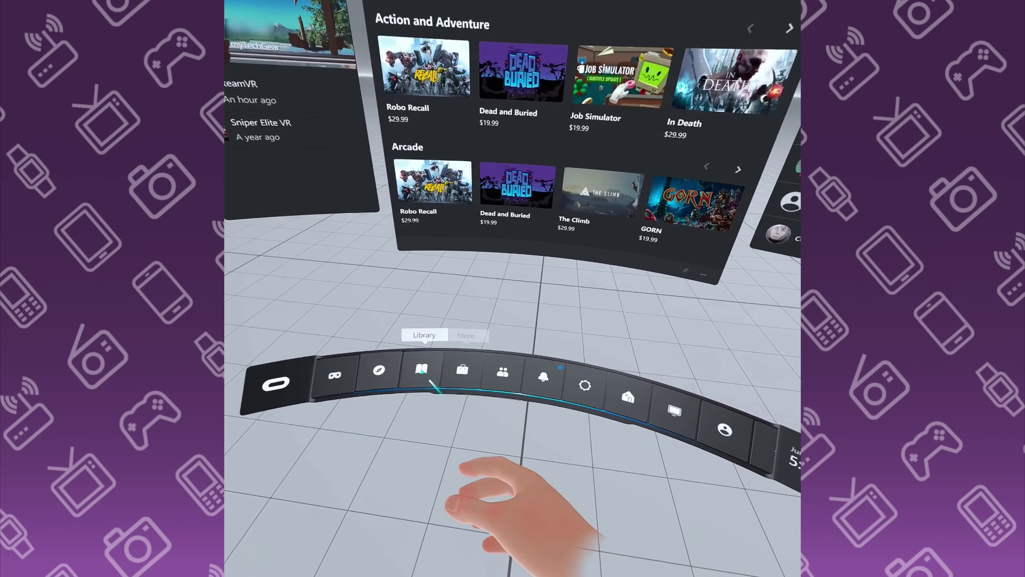
left_click(422, 369)
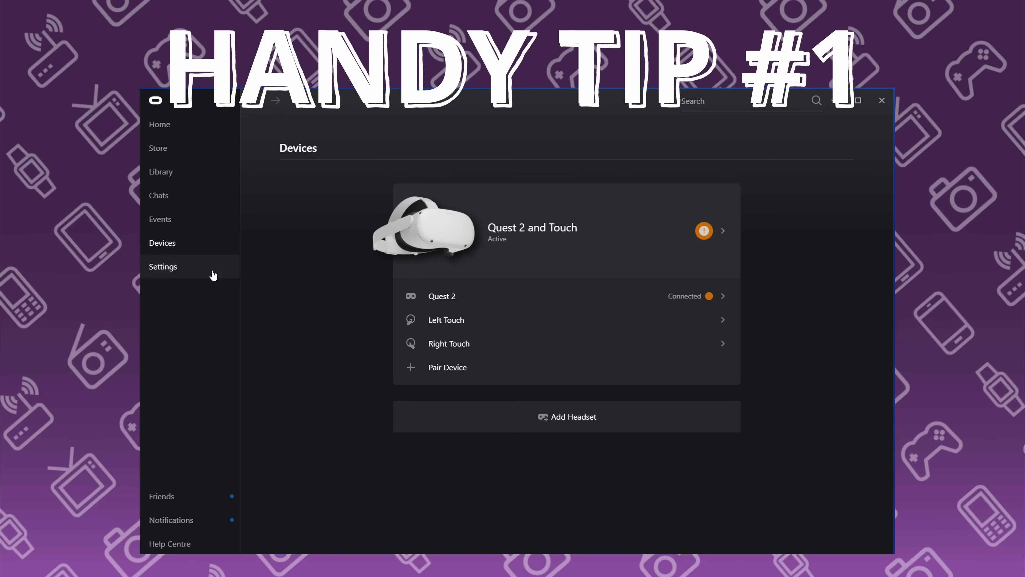
Run the Quest 2 and Touch USB connection test twice, getting 368 Mbps over USB 2.
left_click(633, 245)
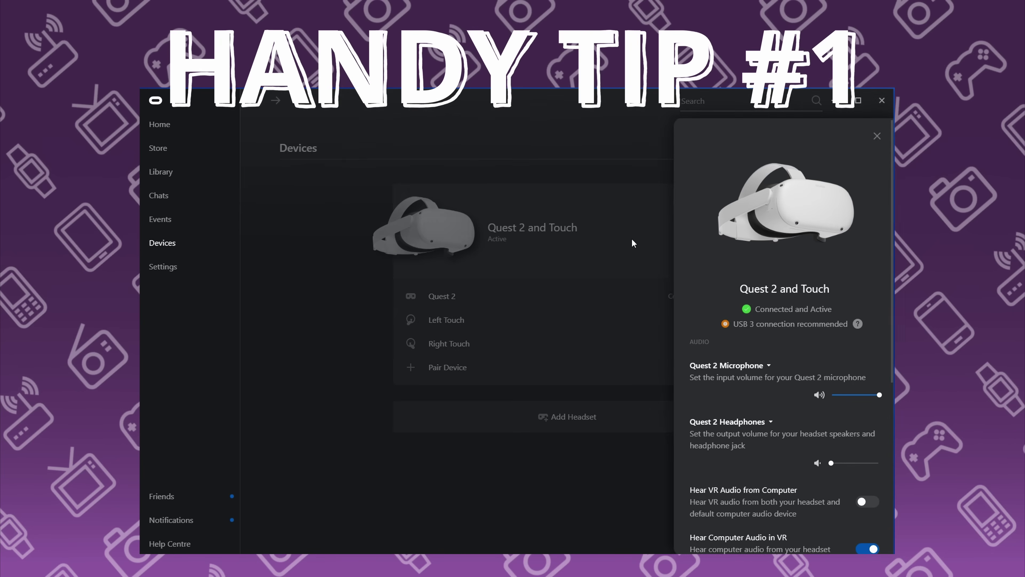
scroll(787, 403, "down", 3)
scroll(787, 403, "down", 3)
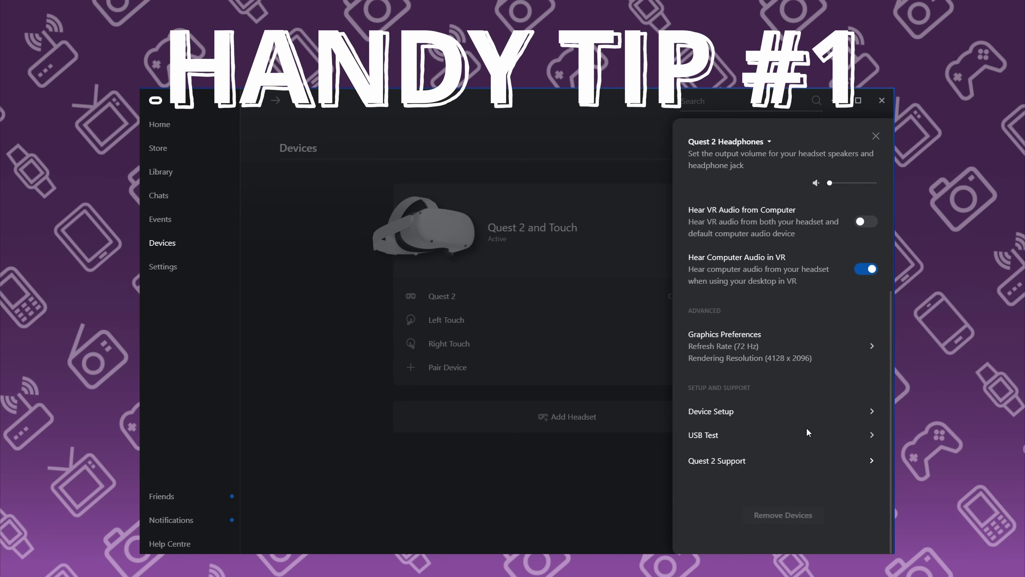
left_click(811, 434)
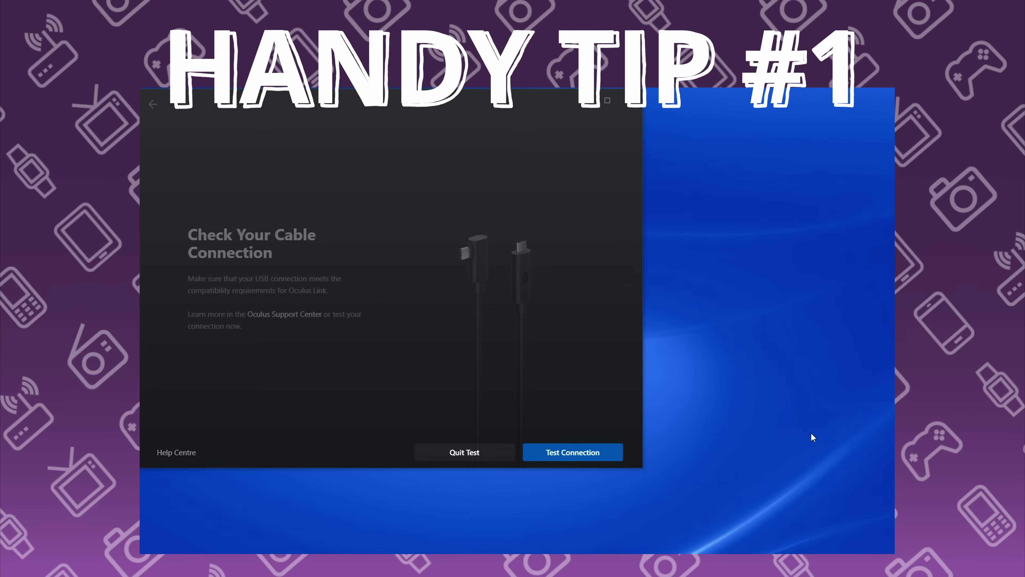
left_click(600, 454)
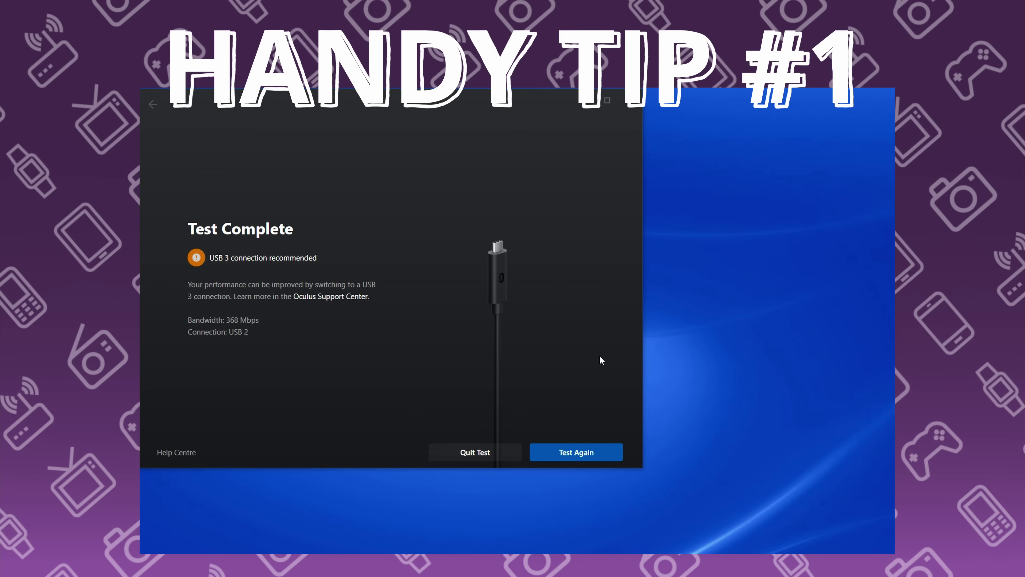
left_click(578, 453)
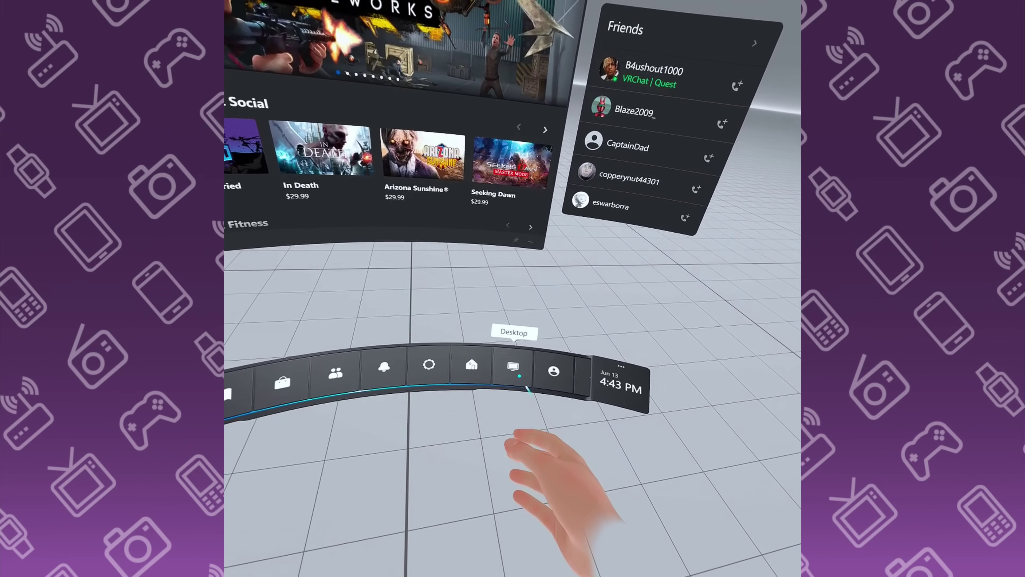
Launch SteamVR from its shortcut on the PC desktop shown in the Dash bar's Desktop view.
left_click(533, 402)
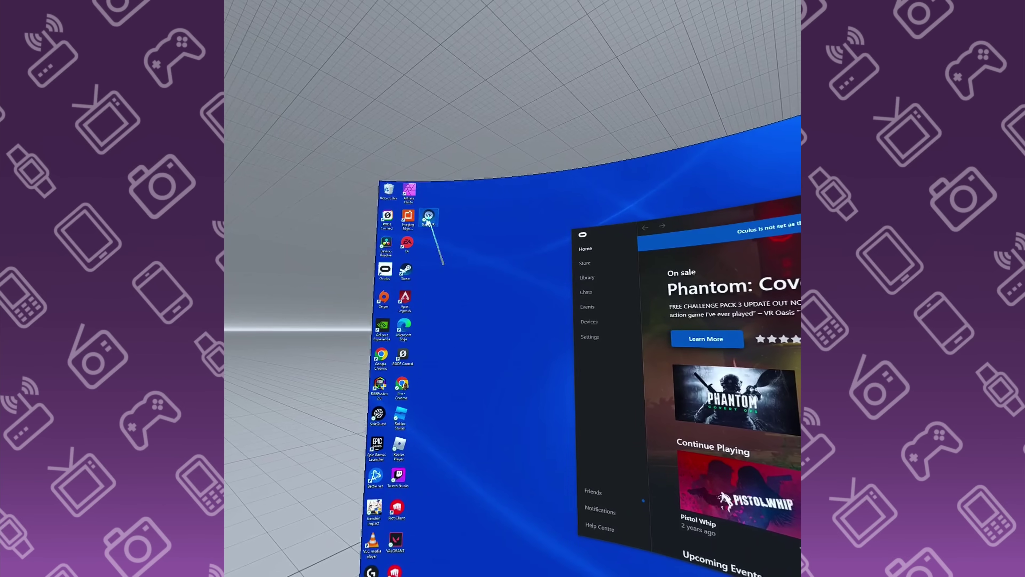
right_click(428, 221)
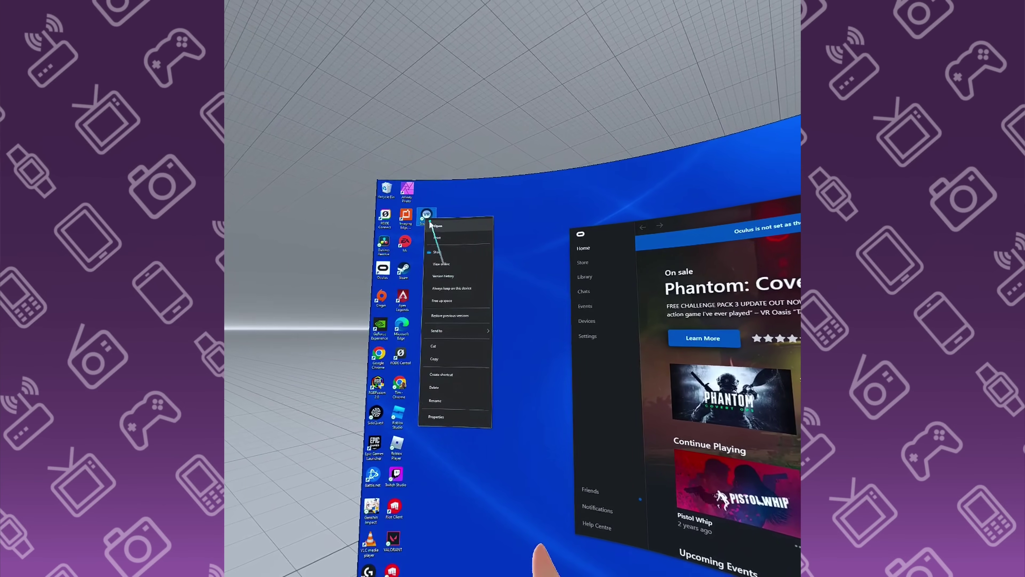
left_click(444, 225)
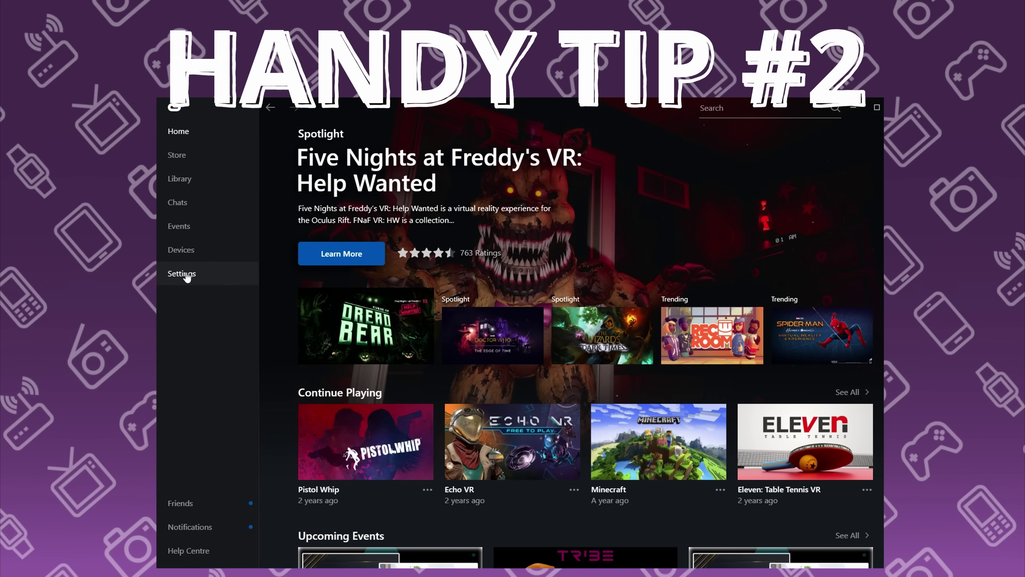
Switch on Unknown Sources in the Oculus app's General settings and confirm with Allow.
left_click(186, 275)
left_click(490, 155)
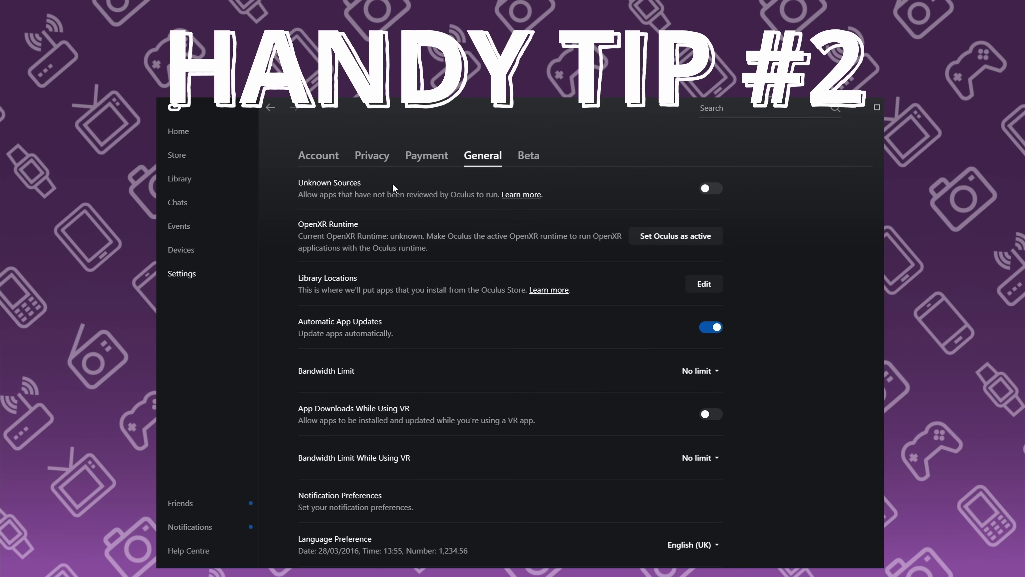
left_click(711, 189)
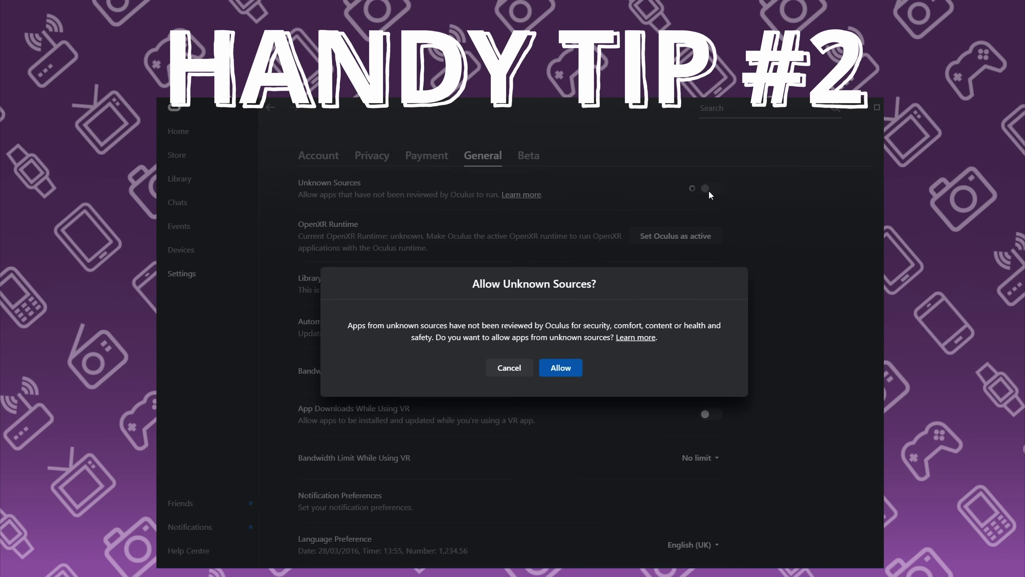
left_click(568, 374)
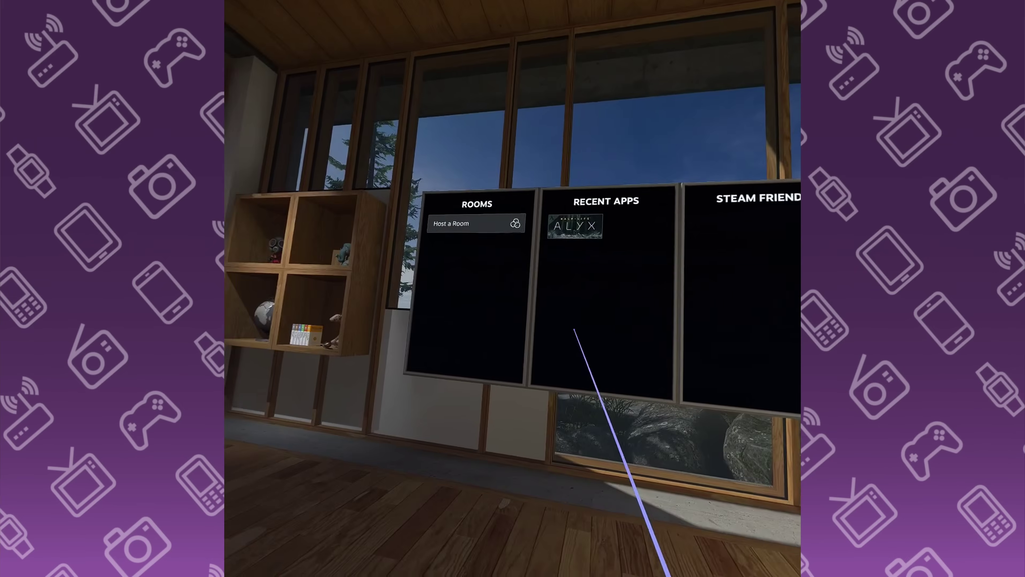
Select Half-Life: Alyx under Recent Apps in SteamVR Home to show its Launch option.
left_click(531, 245)
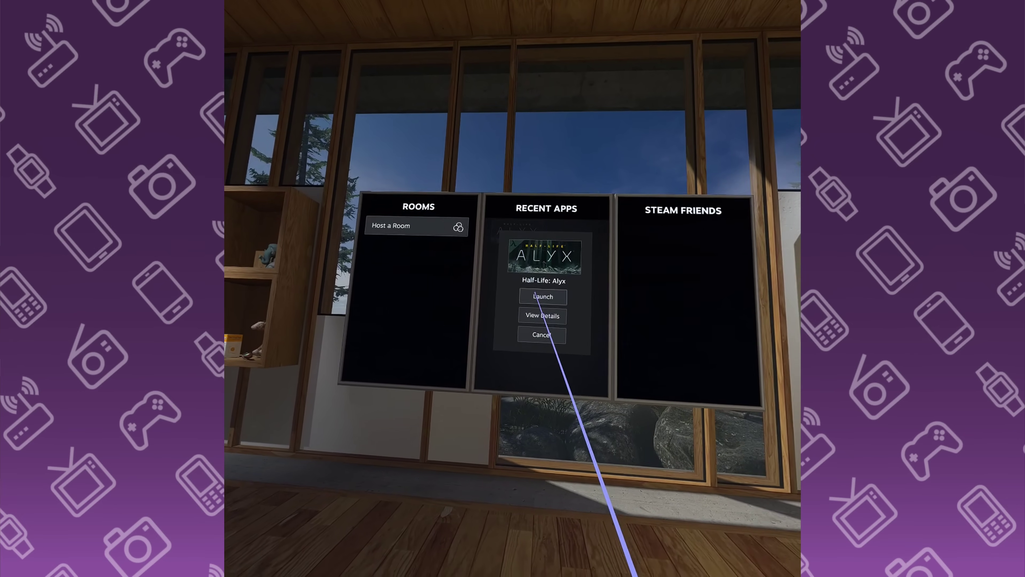